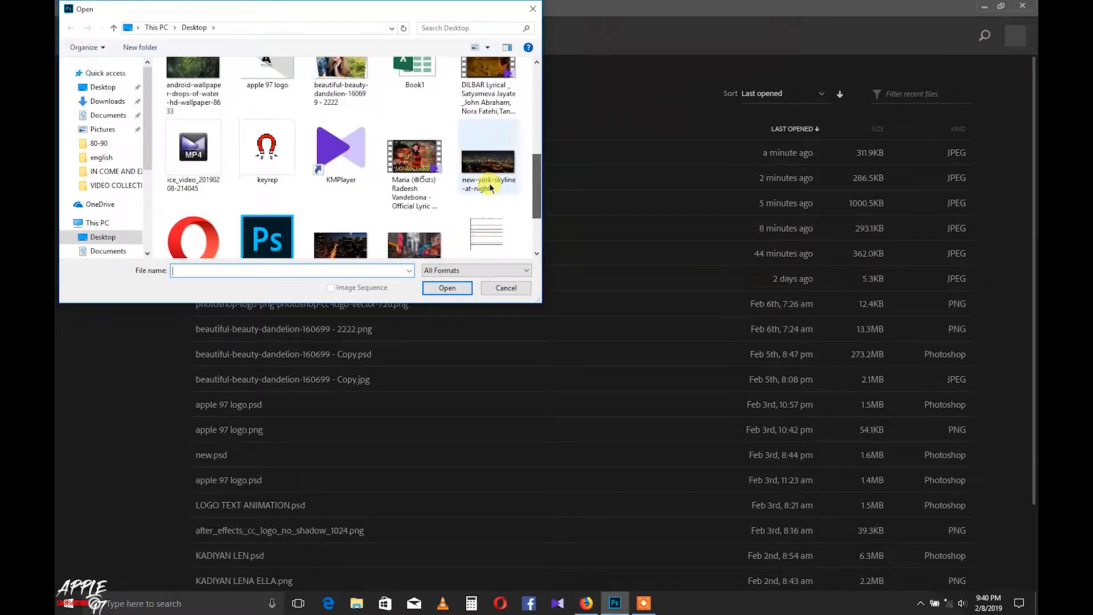
- Open the new-york-skyline-at-night image and add the horizontal text NEW YORK over the river
double_click(488, 168)
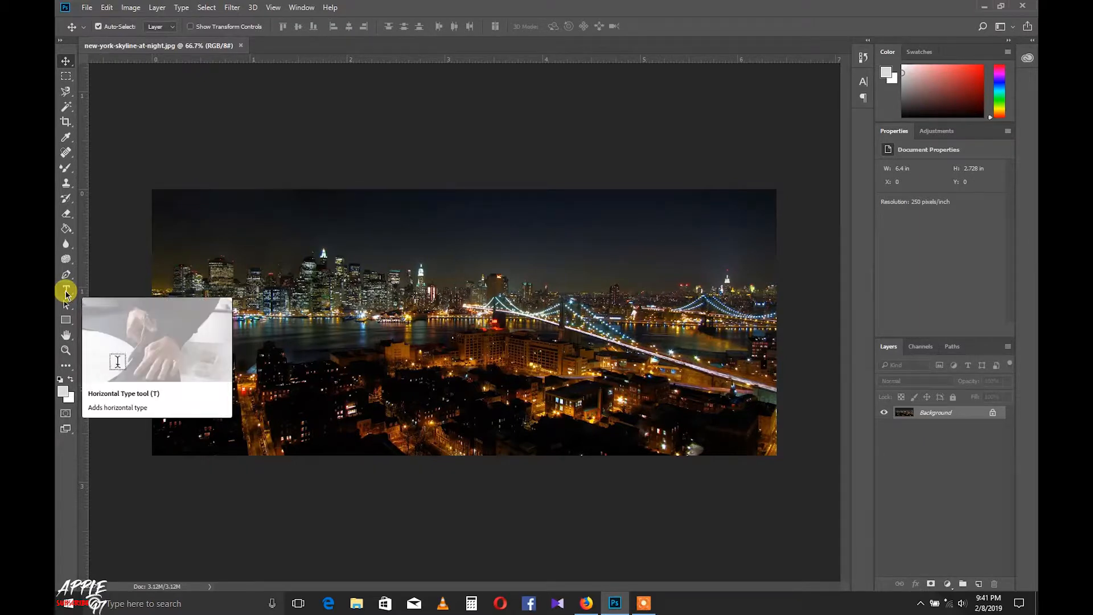
click(66, 291)
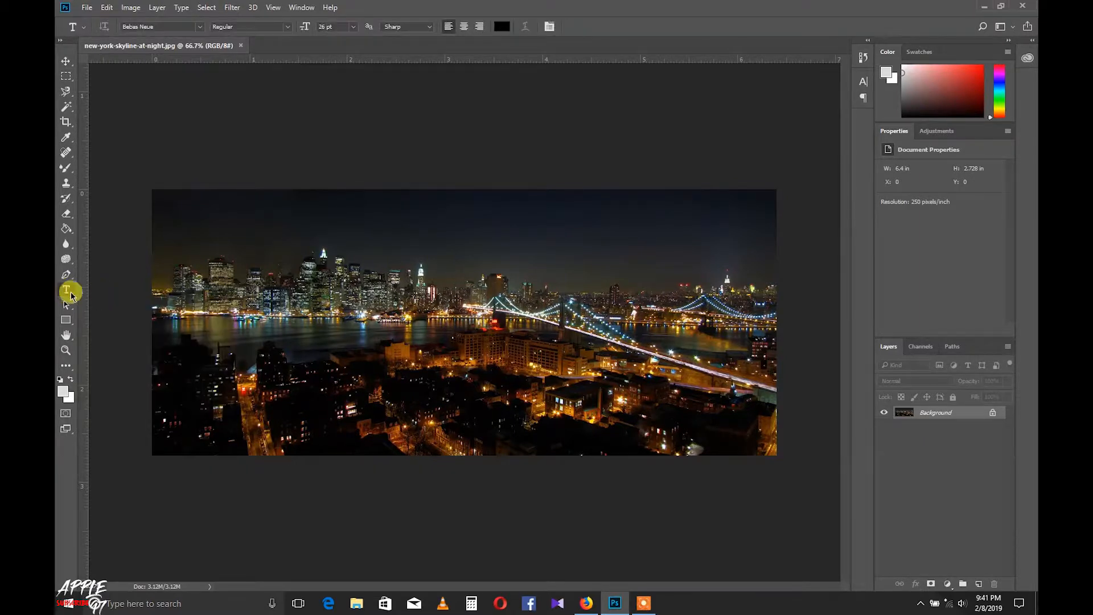
right_click(72, 295)
click(93, 289)
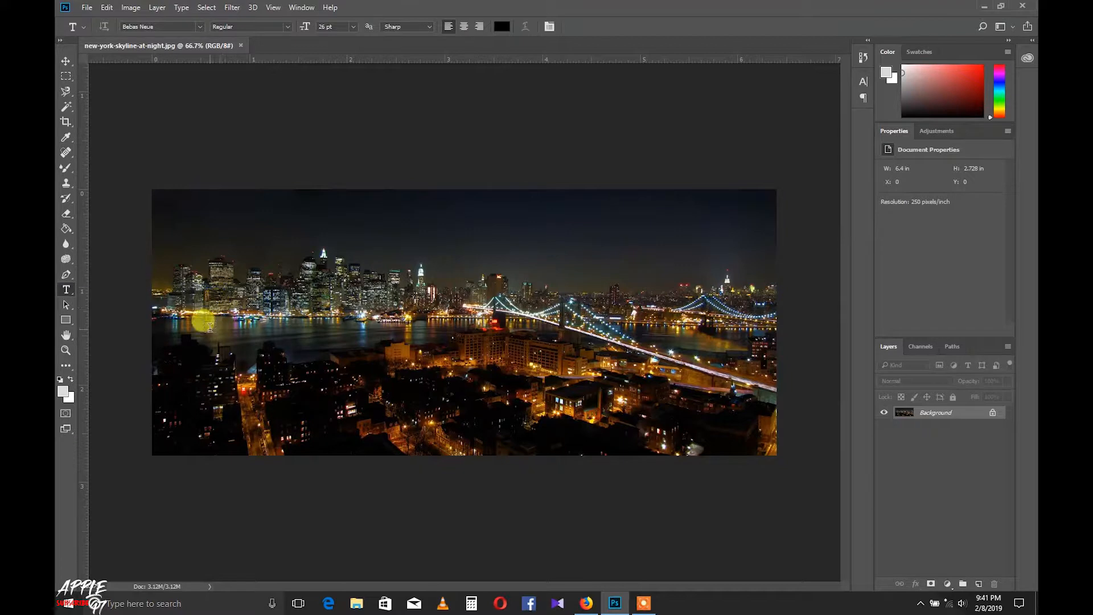
click(210, 327)
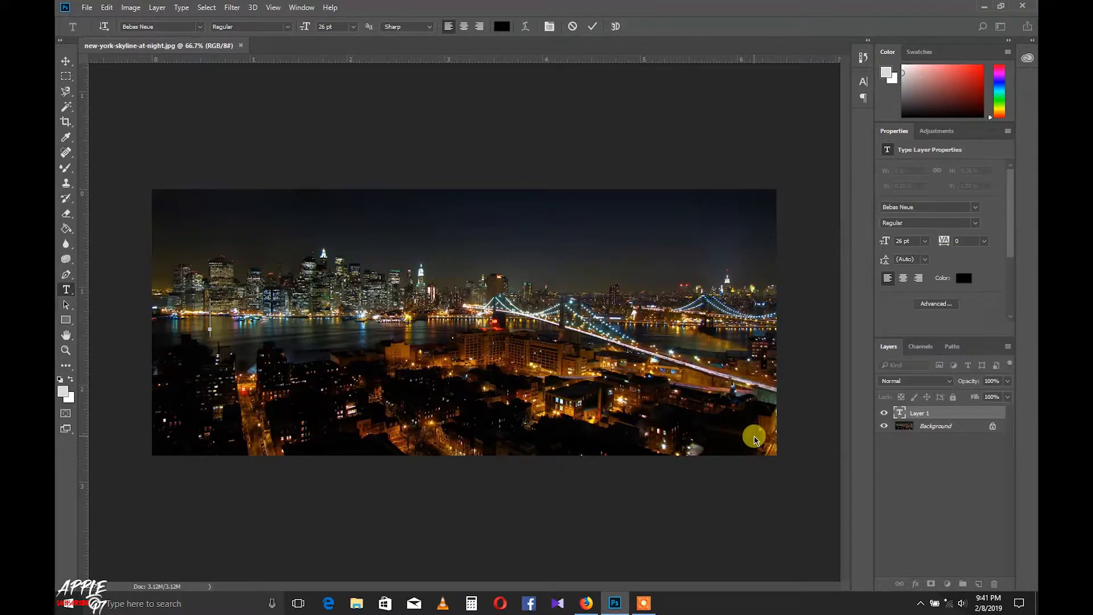
text(NEW)
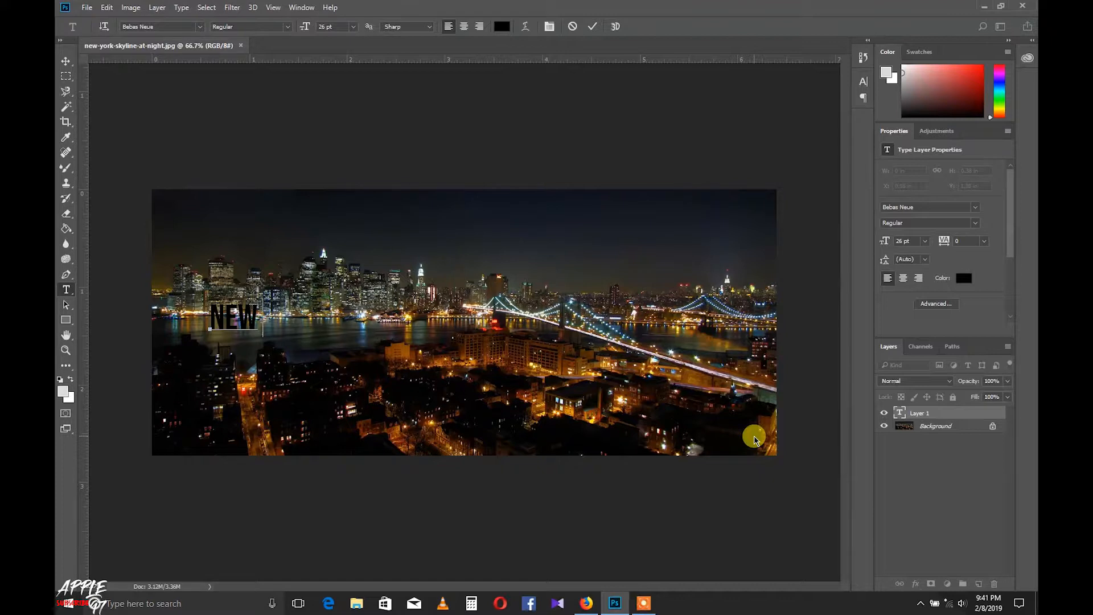
text( YORK)
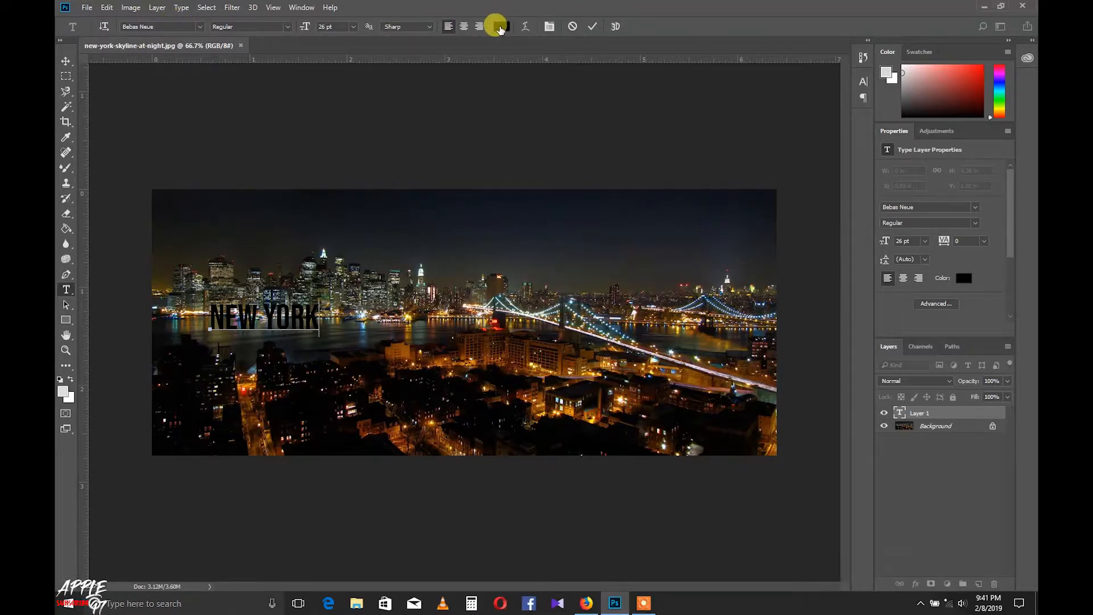
- Enlarge the NEW YORK text to 90 pt and move it to the horizontal middle of the image, just below centre
drag(211, 316, 329, 315)
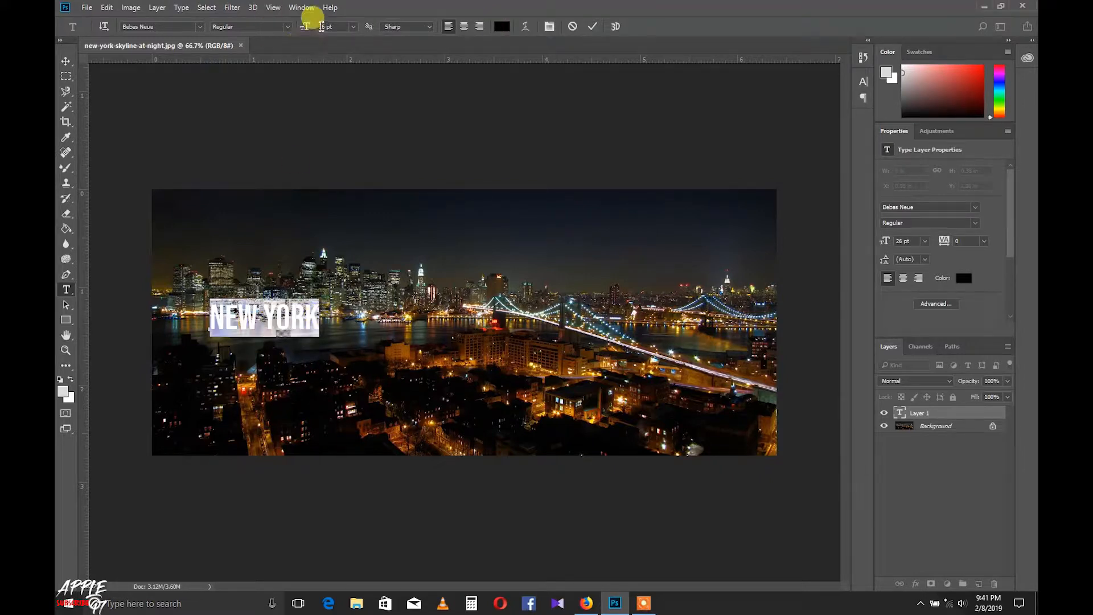
drag(304, 28, 335, 27)
click(66, 61)
drag(419, 293, 489, 350)
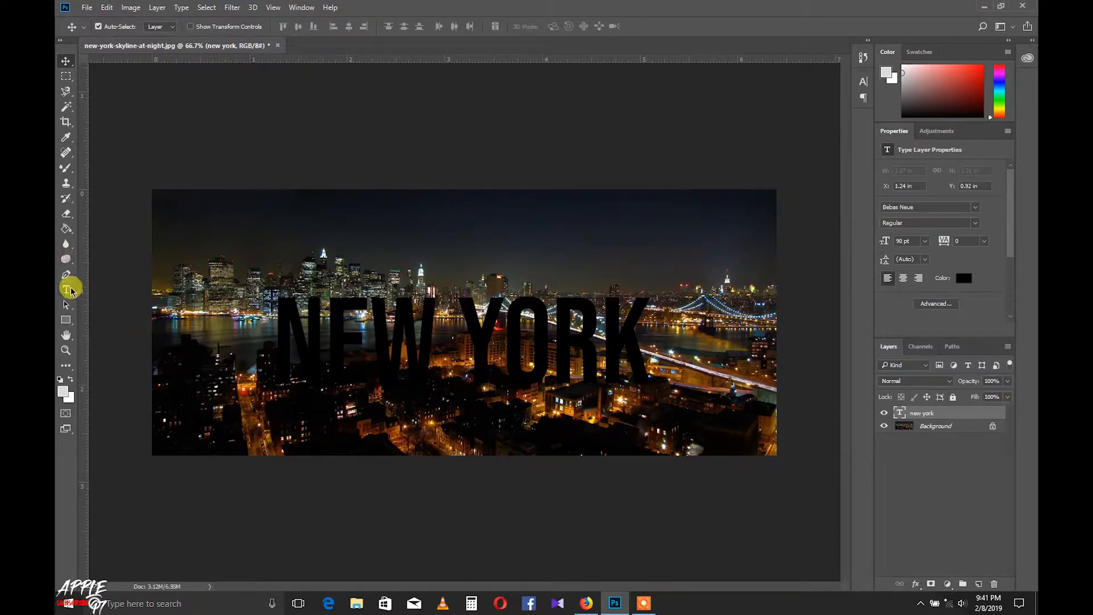
- Set the anti-aliasing of the whole NEW YORK text to Smooth
click(67, 289)
click(65, 61)
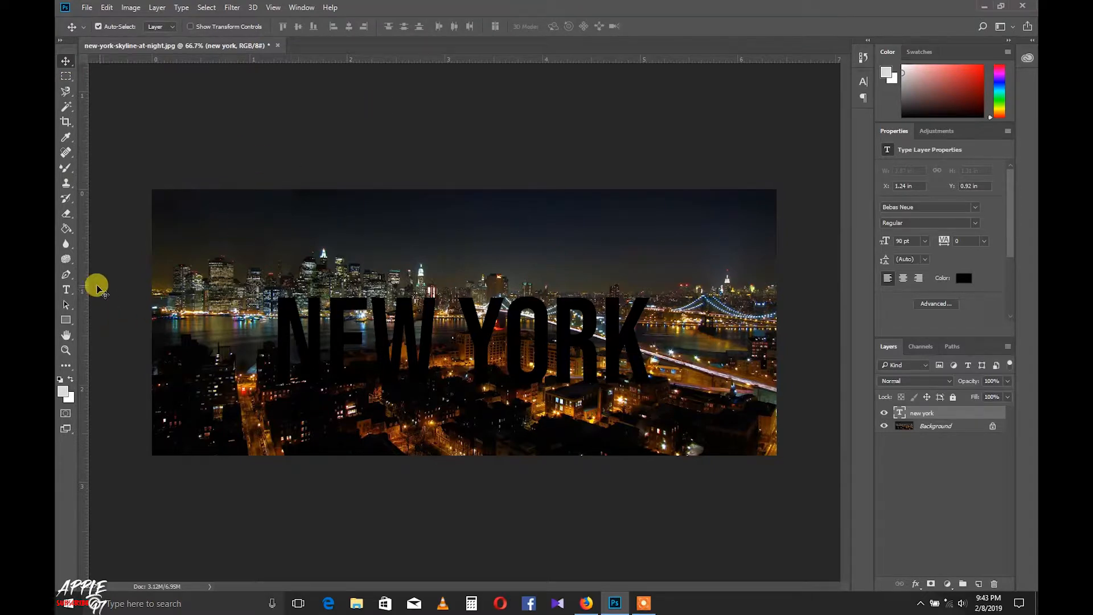
click(66, 289)
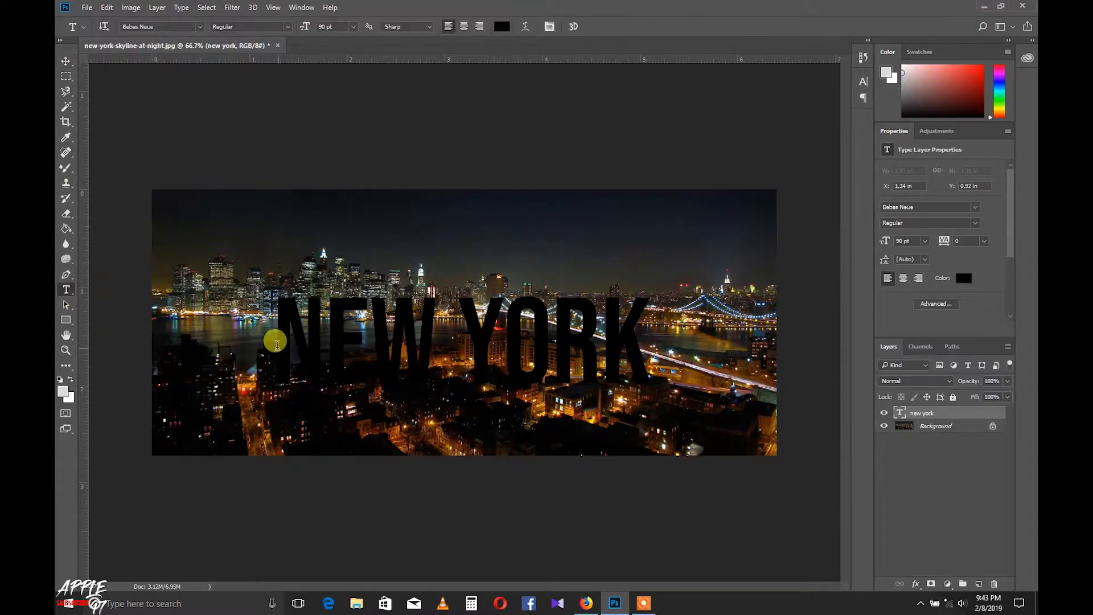
drag(273, 339, 653, 344)
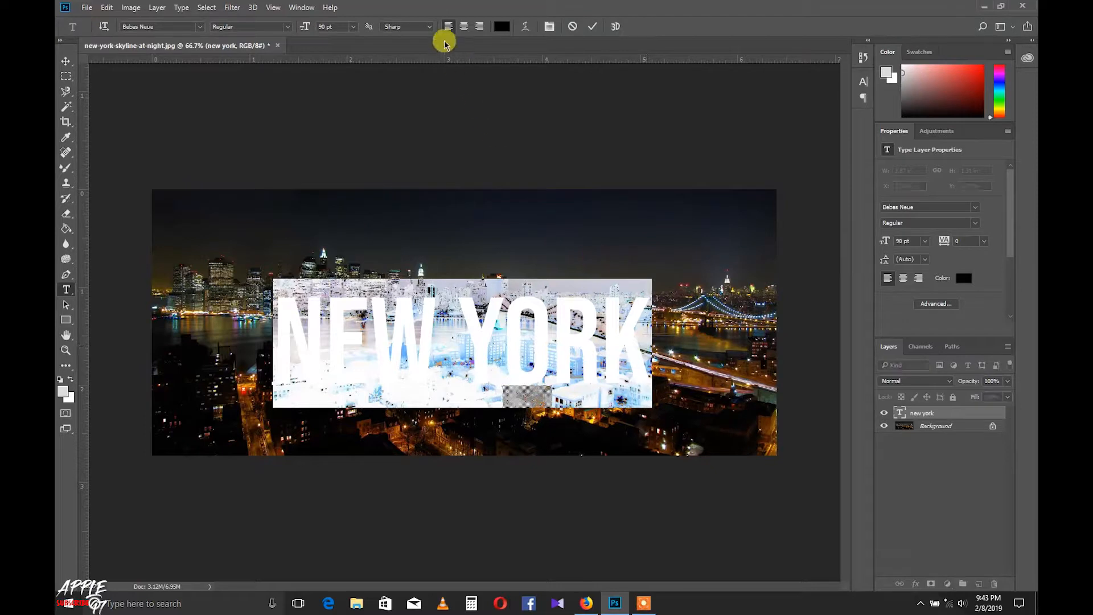
click(431, 27)
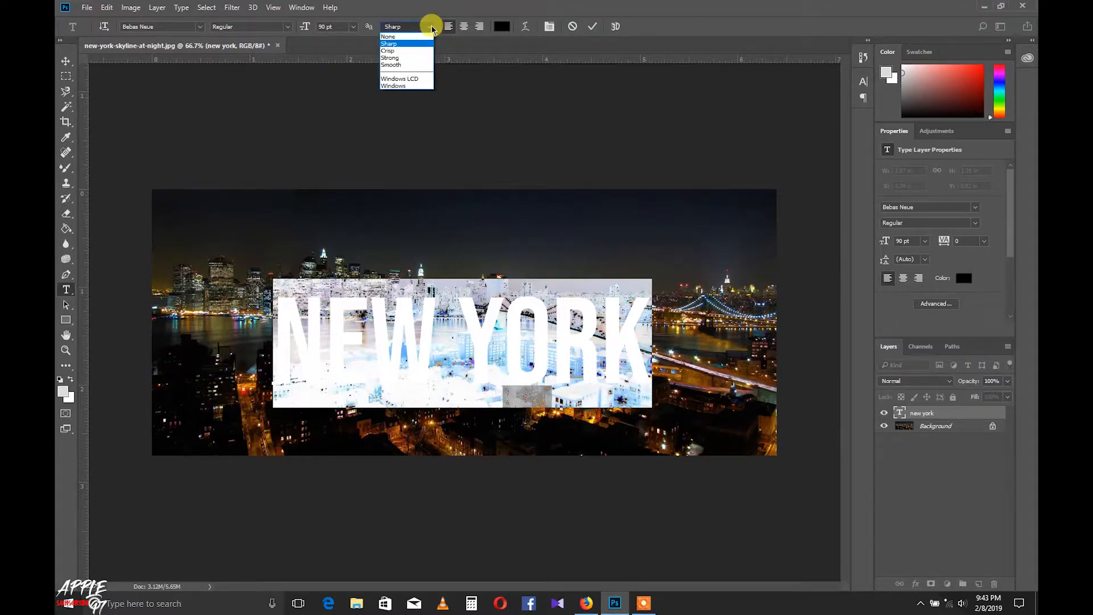
click(407, 71)
click(441, 313)
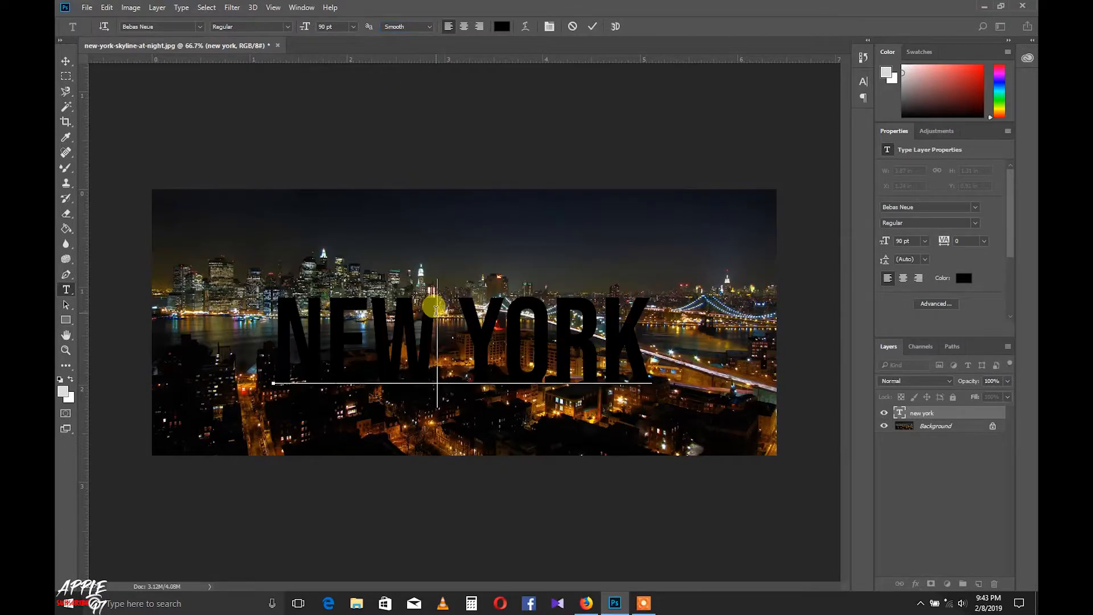
click(66, 61)
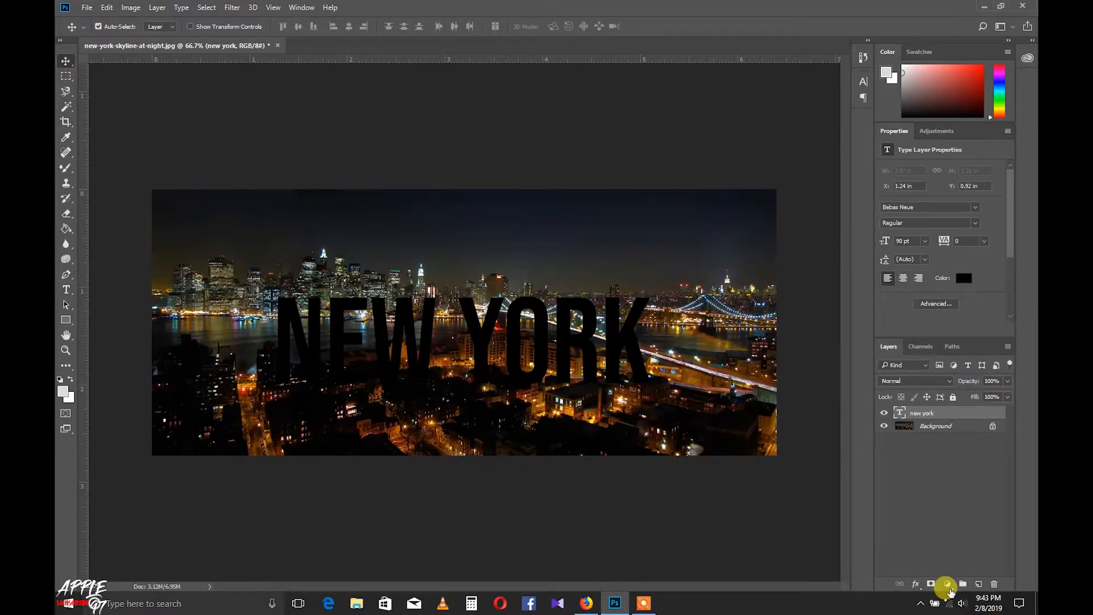
- Add a new layer beneath the text layer and make a rectangular selection about 4.08 × 1.14 in around the lettering
click(978, 584)
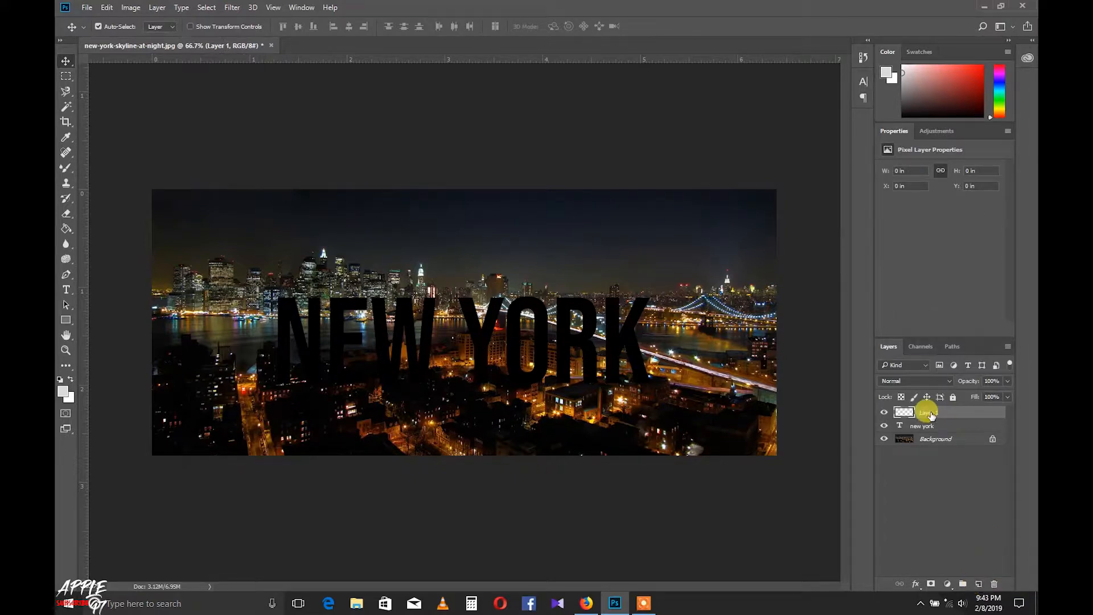
drag(931, 417, 929, 432)
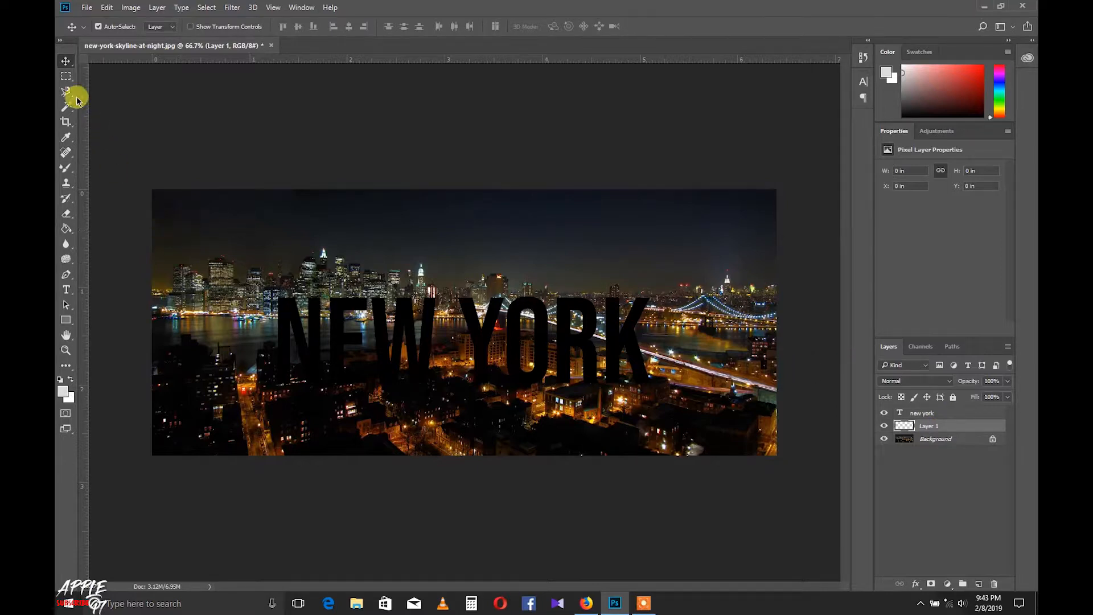
click(65, 78)
right_click(64, 77)
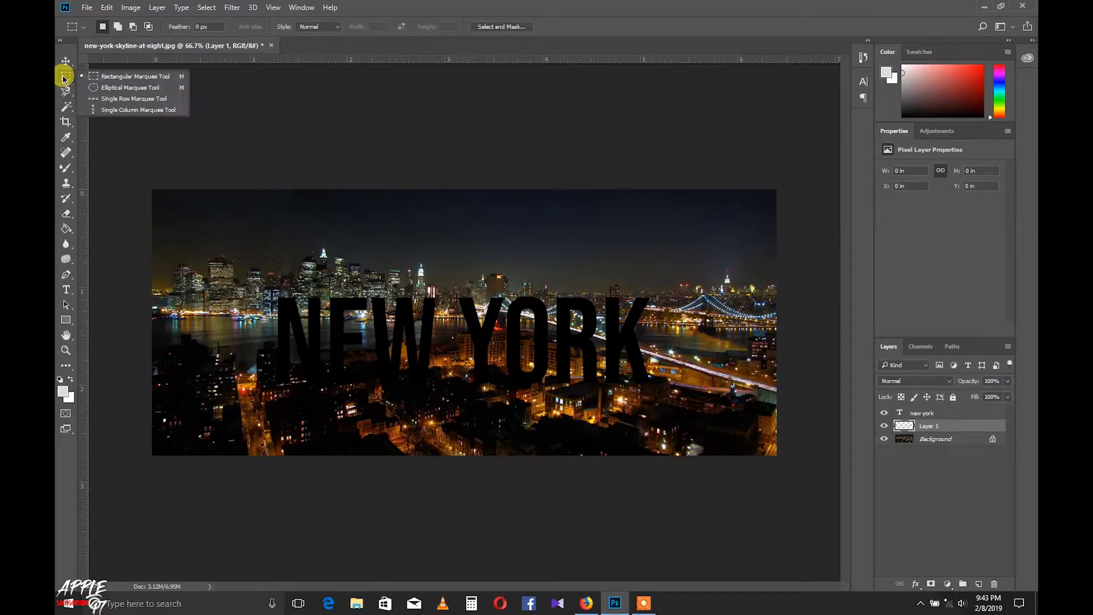
click(105, 79)
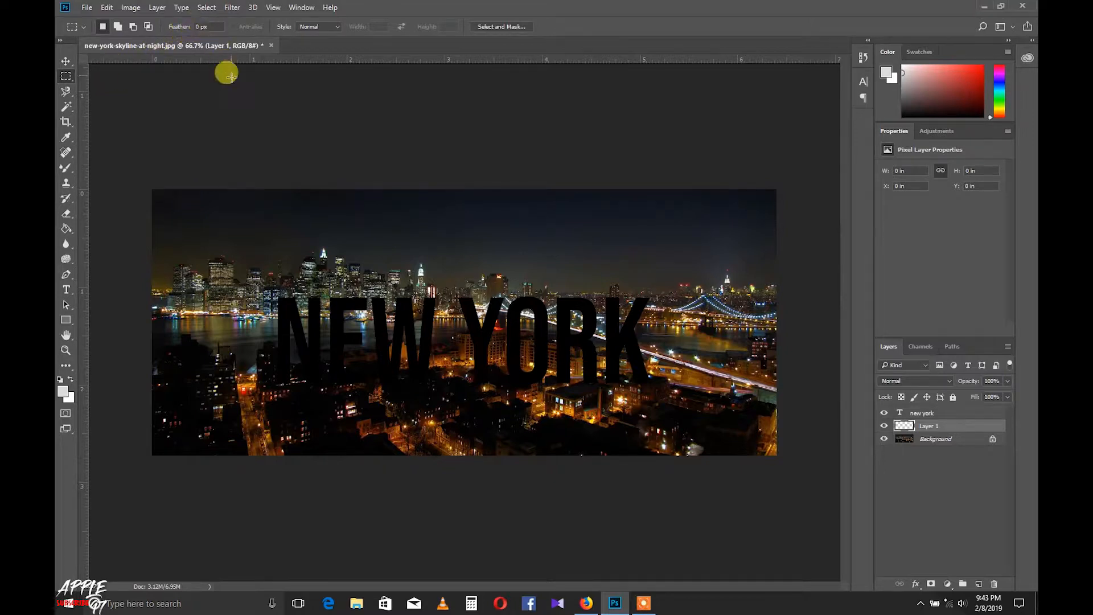
drag(265, 280, 661, 388)
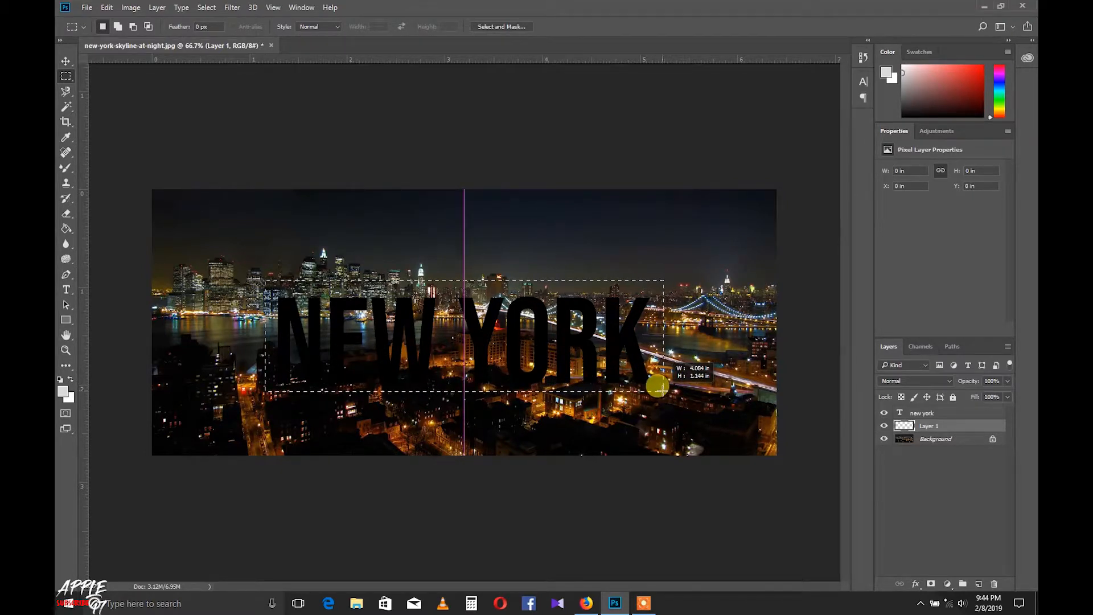
drag(660, 389, 661, 390)
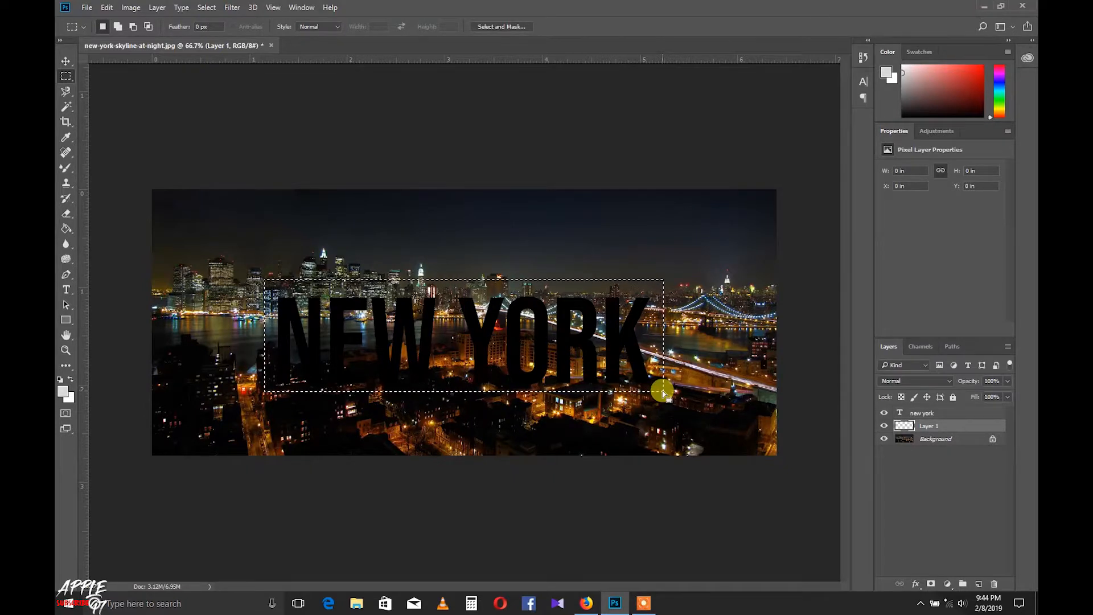
- Fill the rectangular selection on Layer 1 with White in Normal mode at 100% opacity
right_click(647, 344)
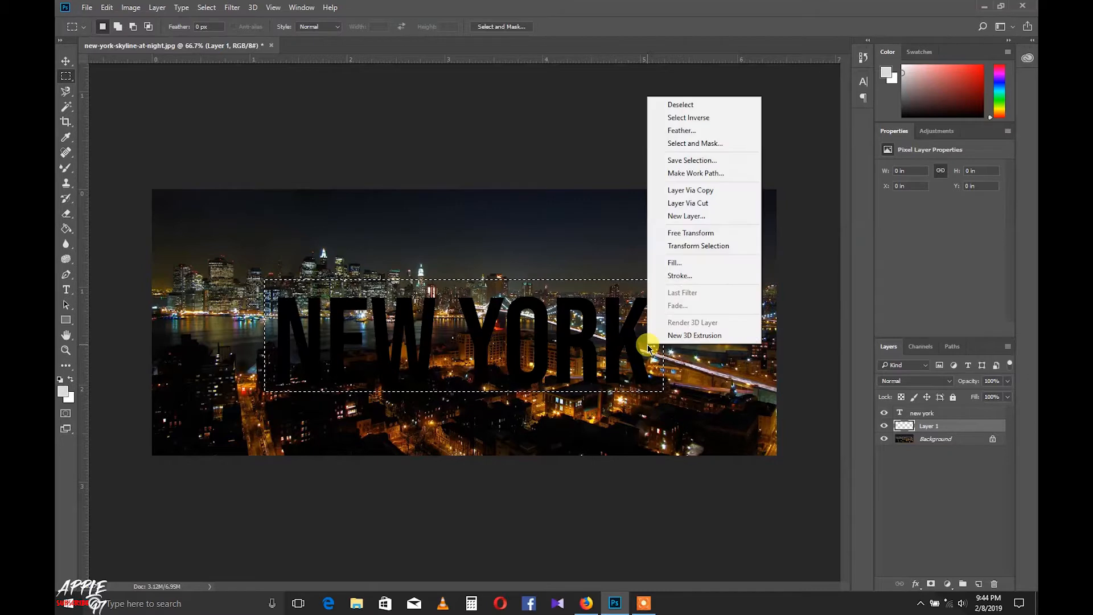
click(693, 265)
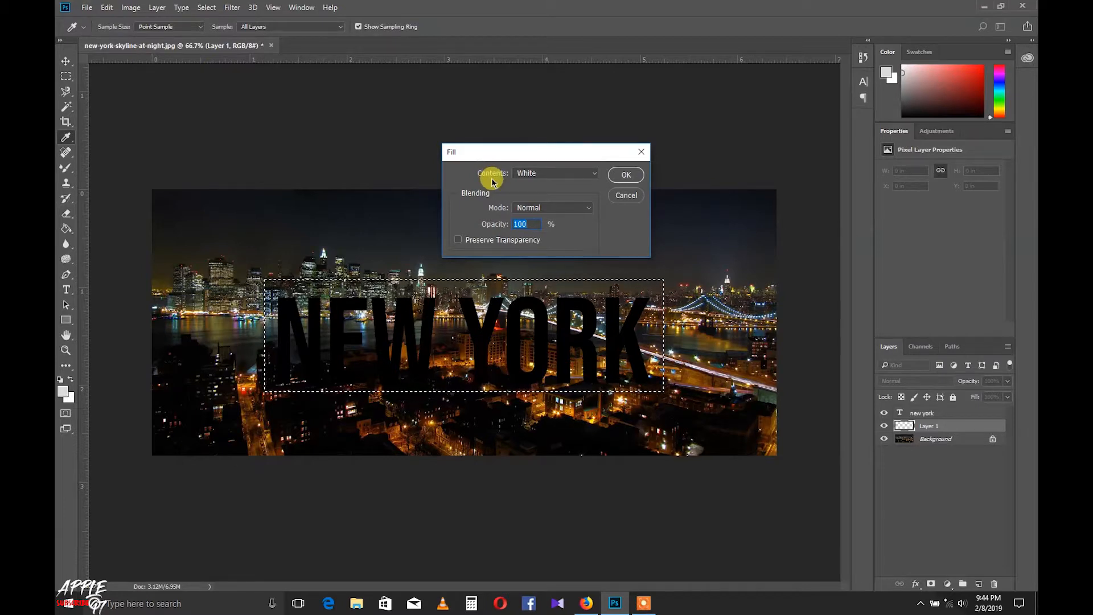
click(568, 173)
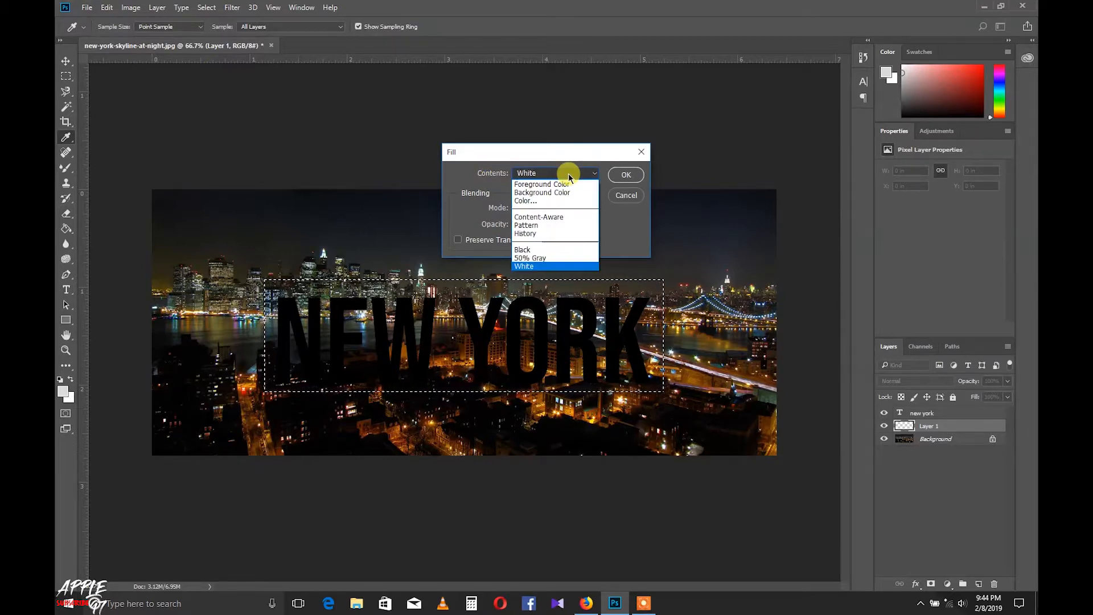
click(527, 265)
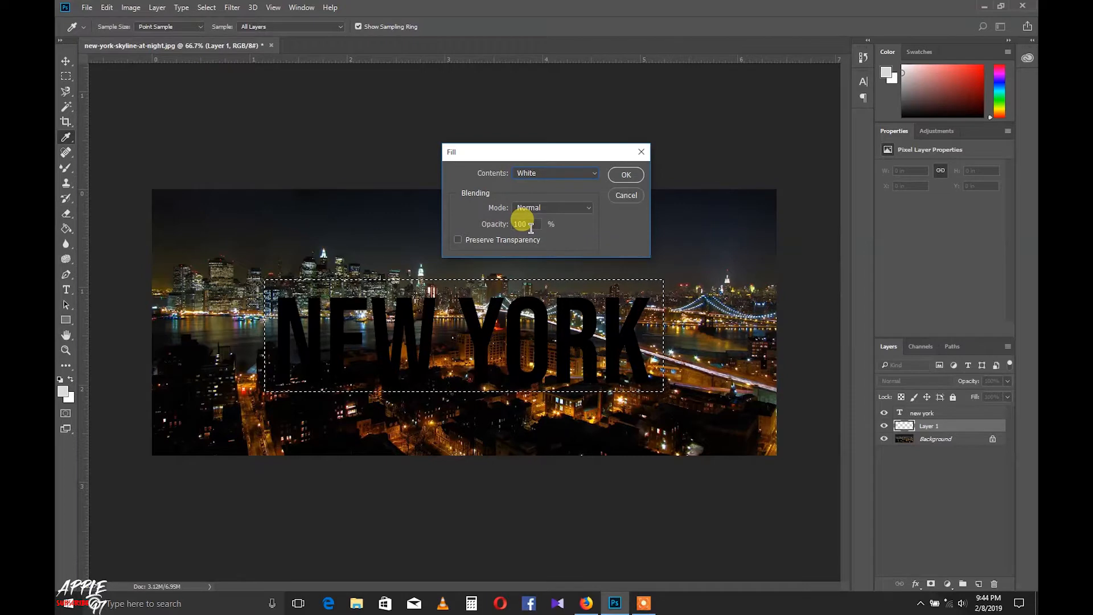
click(627, 174)
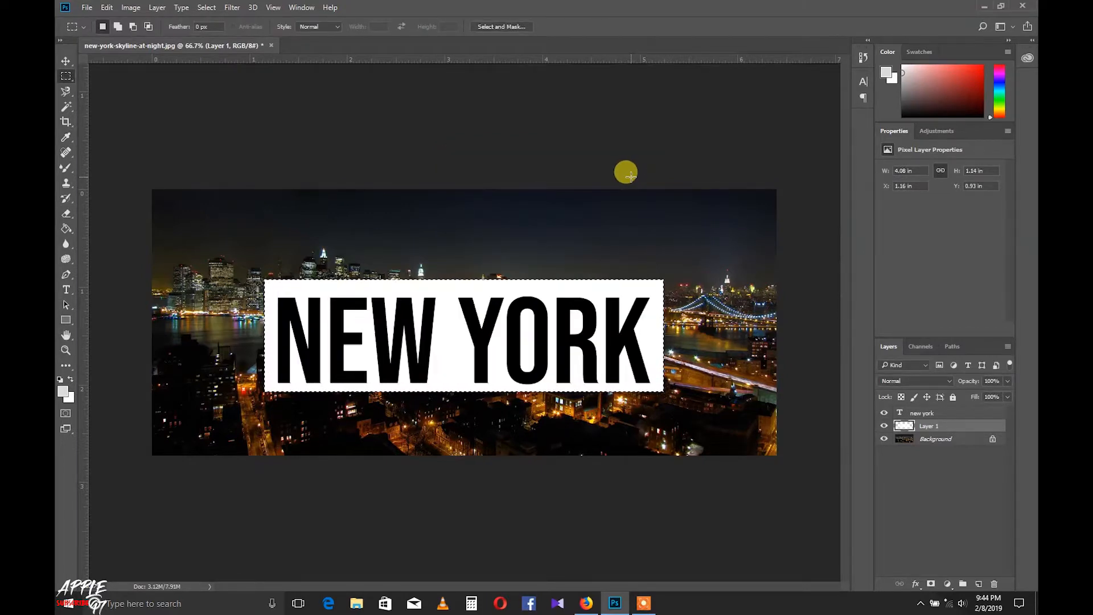
- Deselect the rectangular selection around the white box
key(v)
click(663, 336)
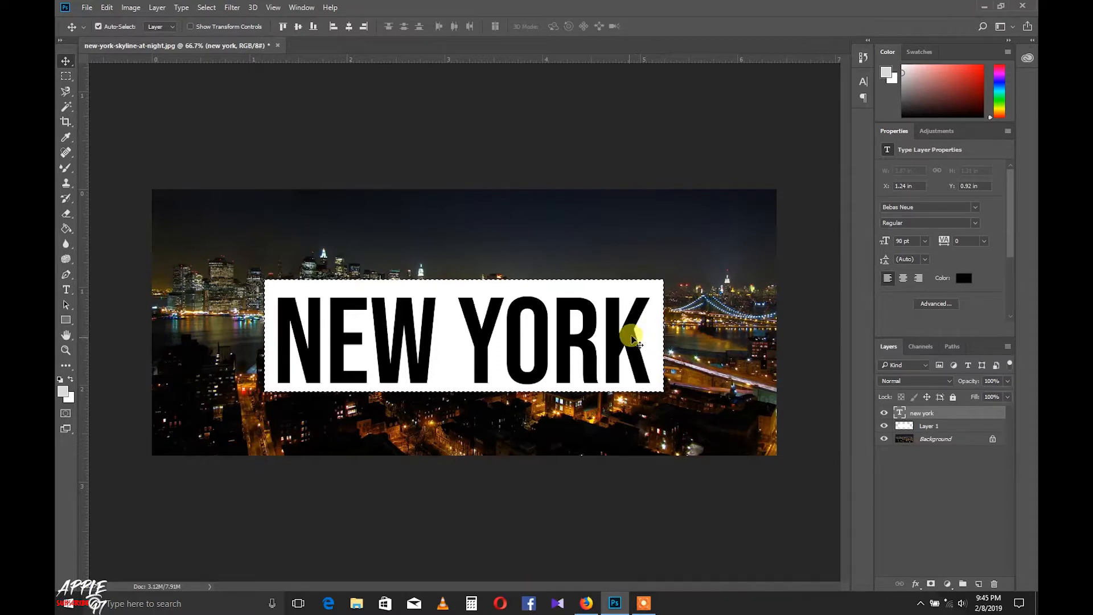
right_click(646, 332)
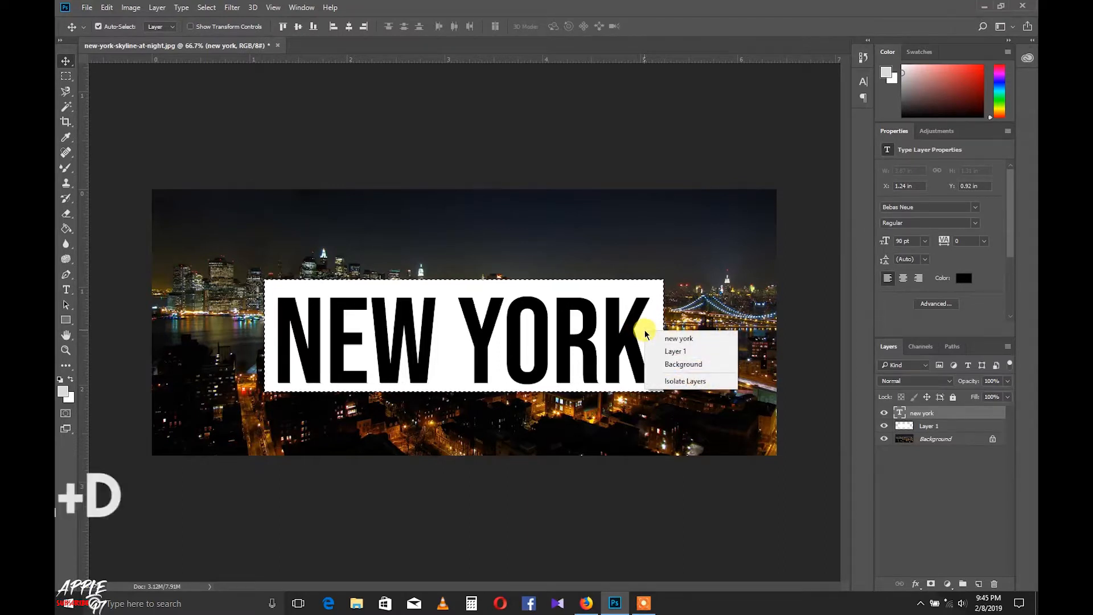
click(652, 309)
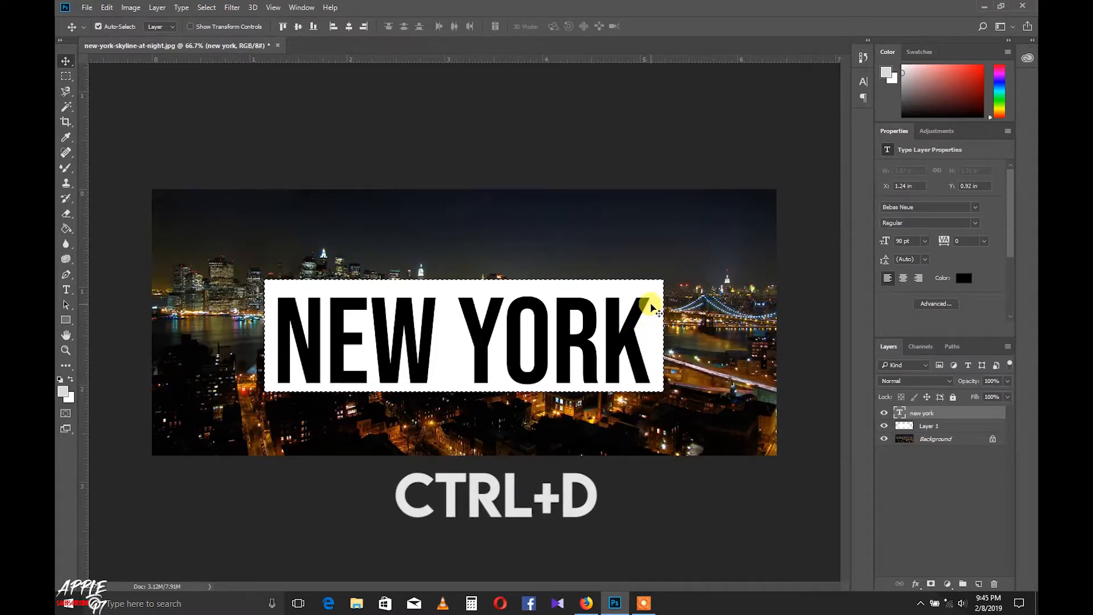
key(ctrl)
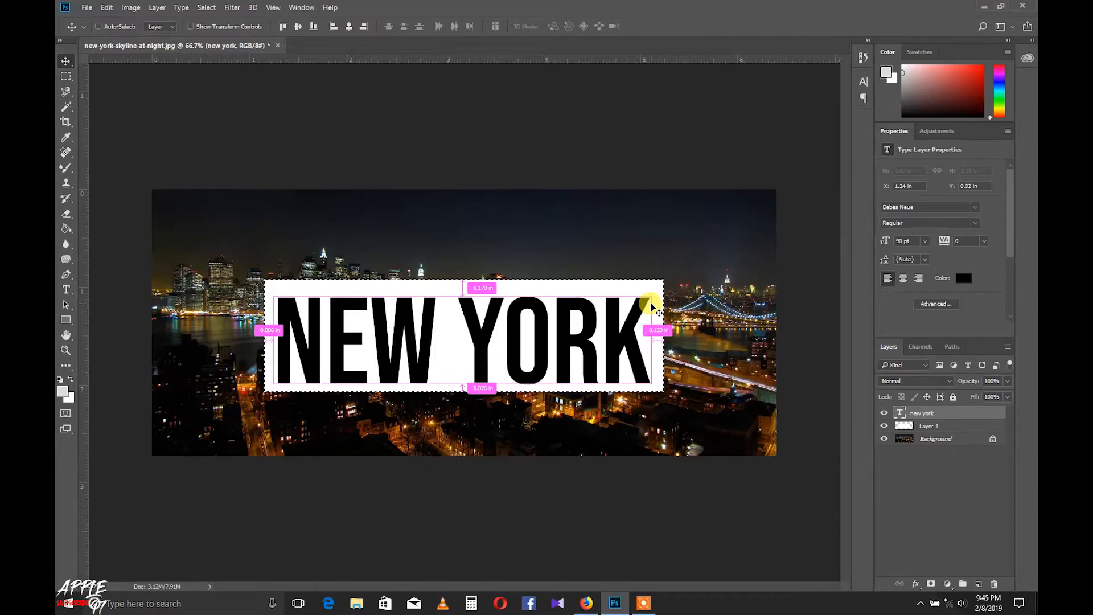
key(ctrl+d)
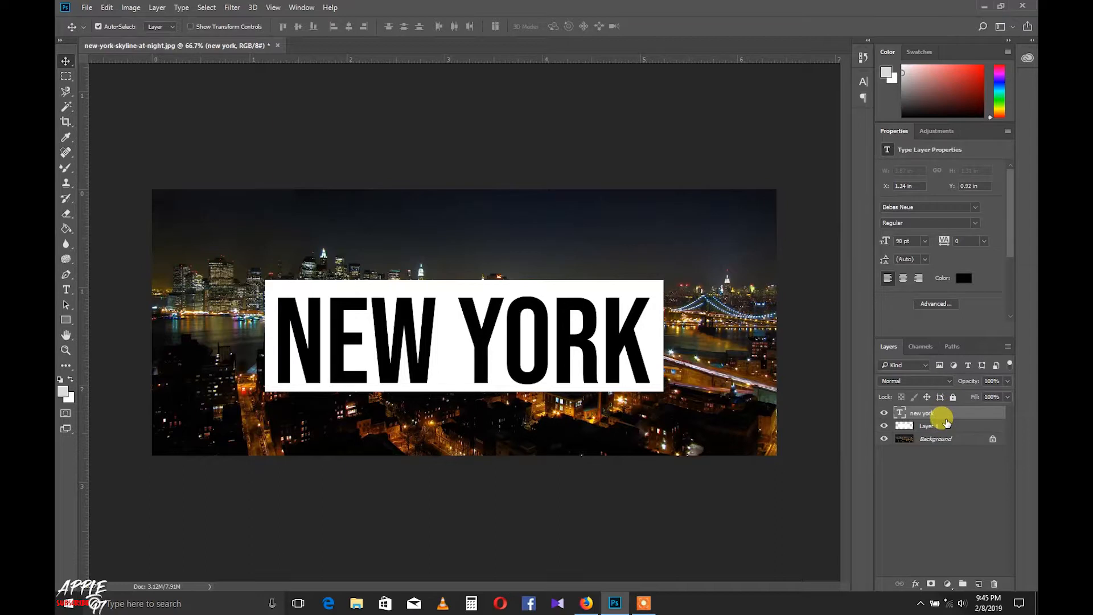
- Load the outlines of the NEW YORK lettering as a selection and hide the text layer
double_click(923, 414)
click(64, 61)
ctrl+click(899, 414)
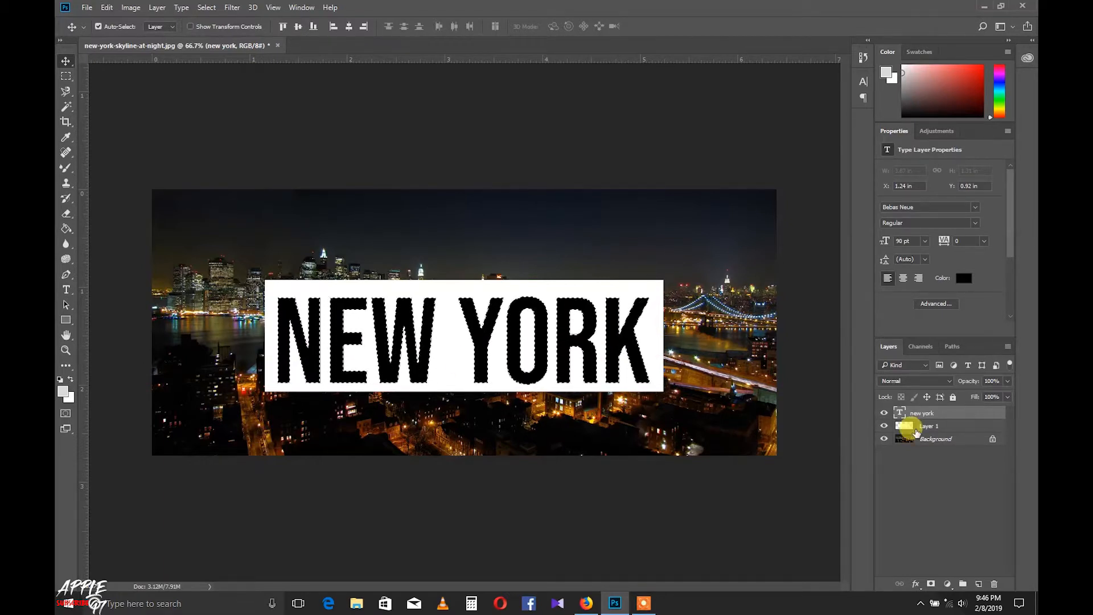
click(883, 413)
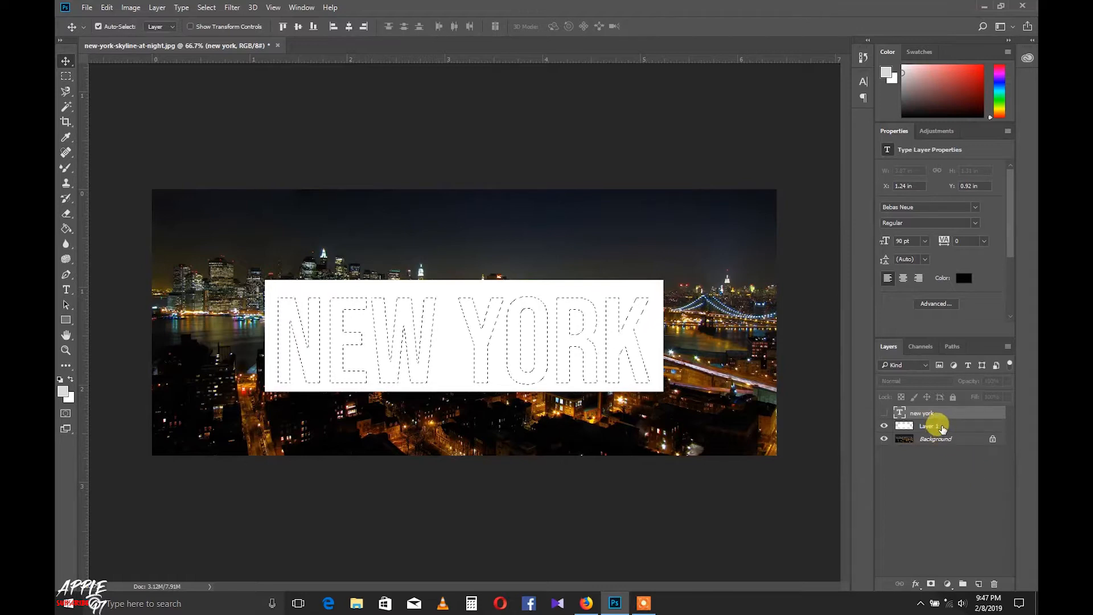
- Add a layer mask to Layer 1 that hides the selected lettering, and move the cut-out box slightly up and left
click(942, 427)
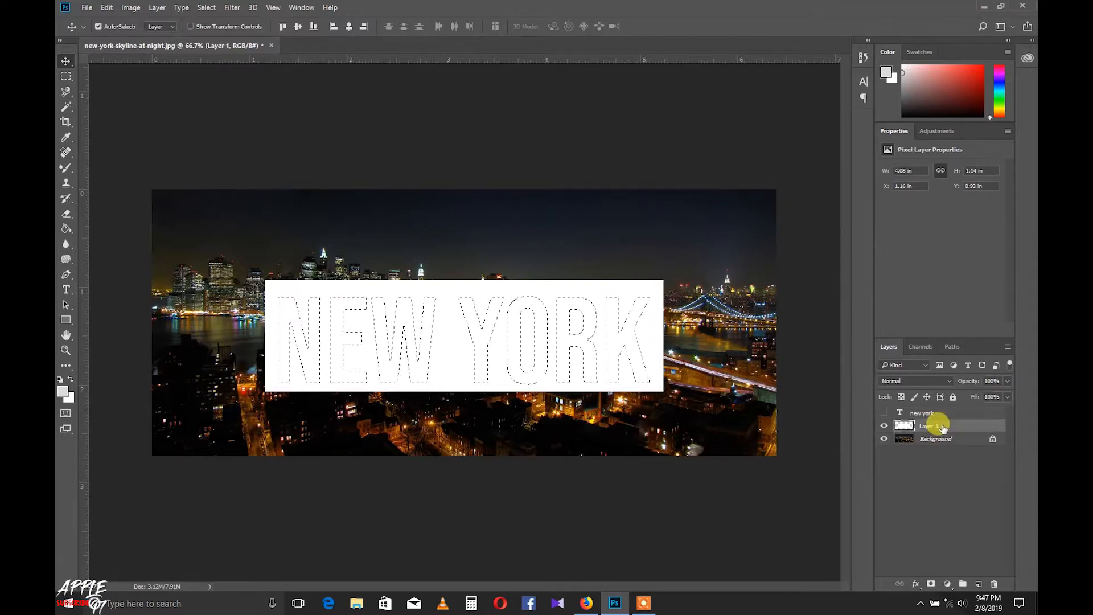
alt+click(931, 583)
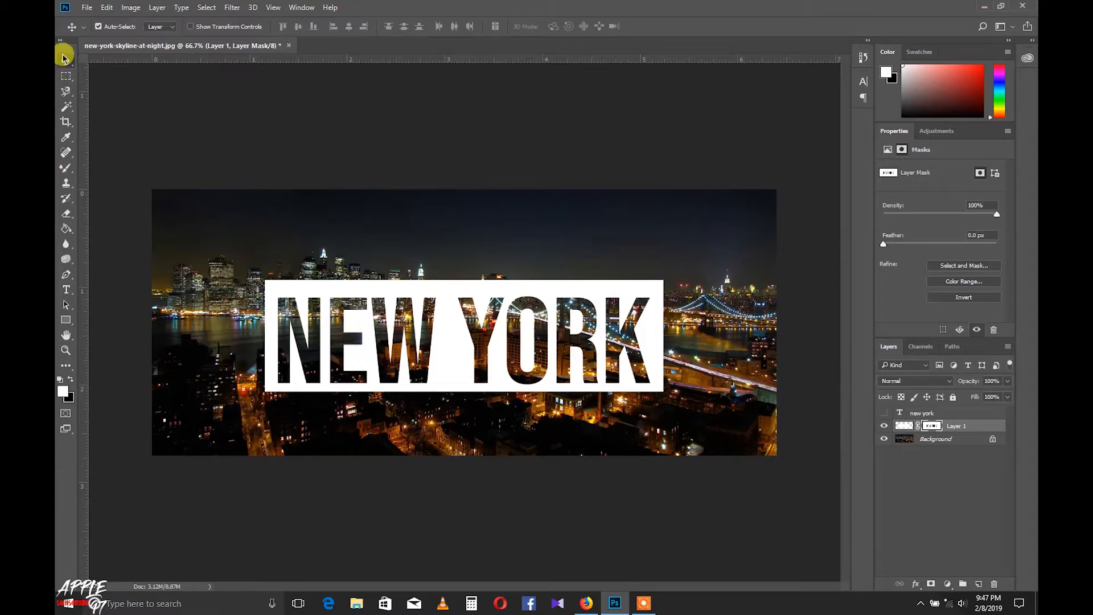
mouse_move(443, 335)
mouse_down()
mouse_move(443, 291)
mouse_move(443, 336)
mouse_move(439, 304)
mouse_move(429, 335)
mouse_move(431, 301)
mouse_move(432, 318)
mouse_up()
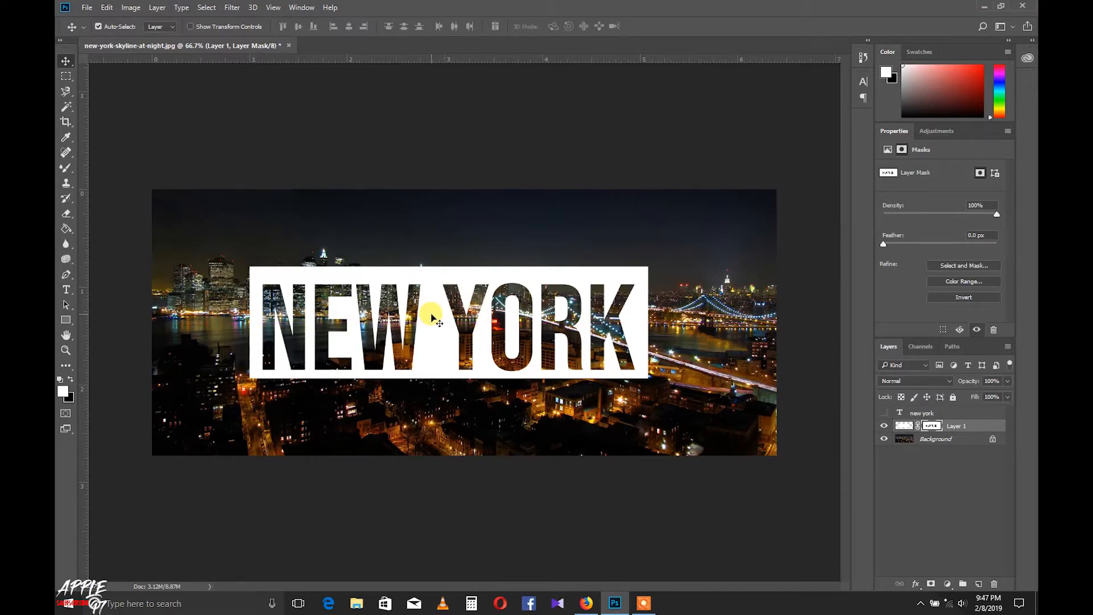